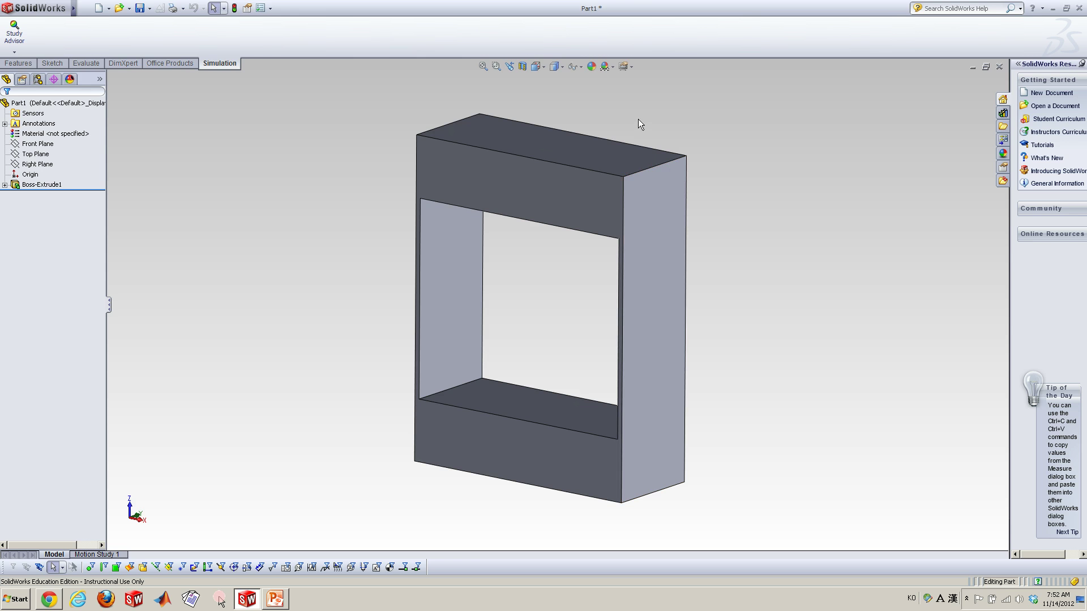
Step: Create a new Buckling study, Study 1, through the Study Advisor
click(23, 53)
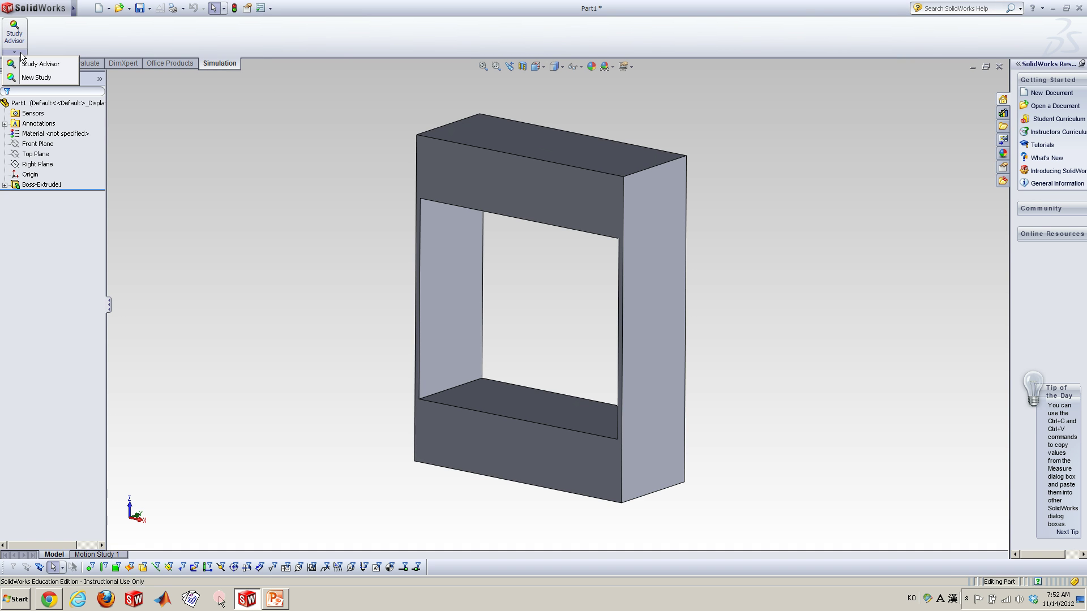
click(46, 79)
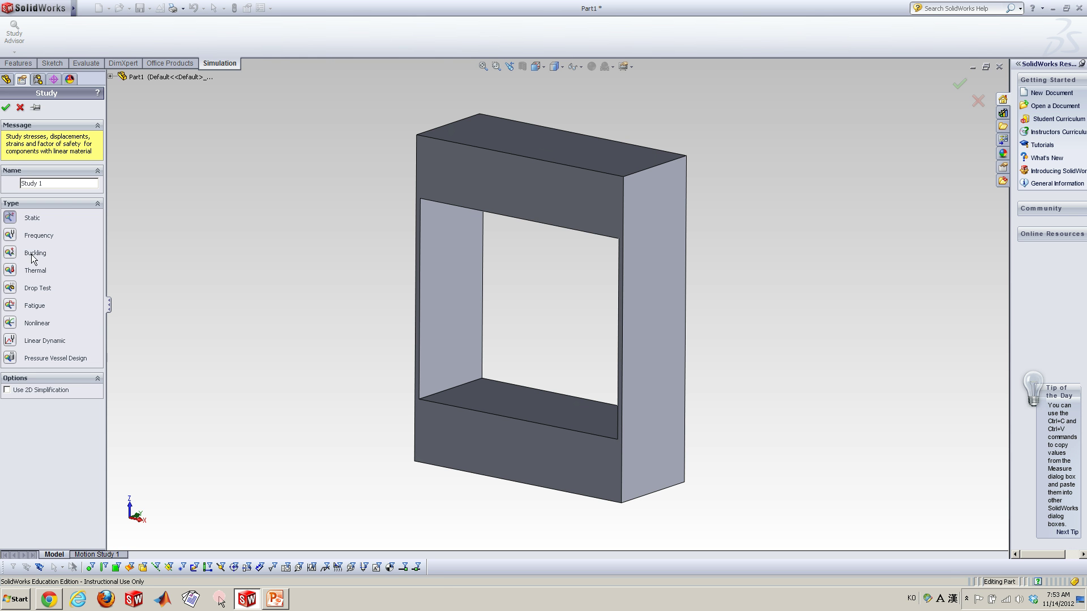
click(12, 255)
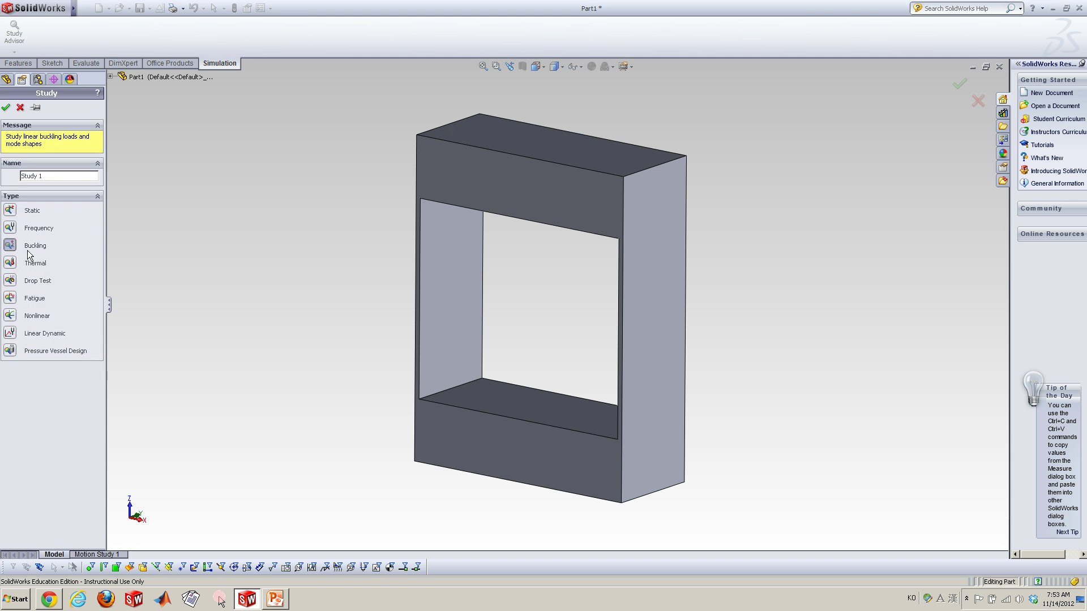
click(6, 107)
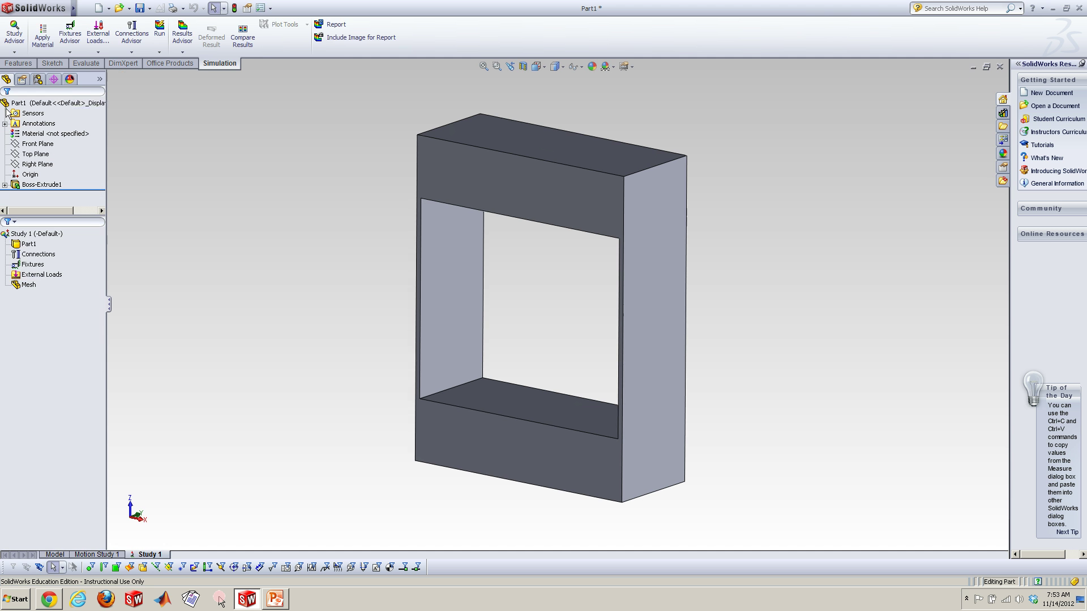
Step: Apply 6061 Alloy from the Aluminium Alloys library to Part1
click(96, 247)
right_click(49, 246)
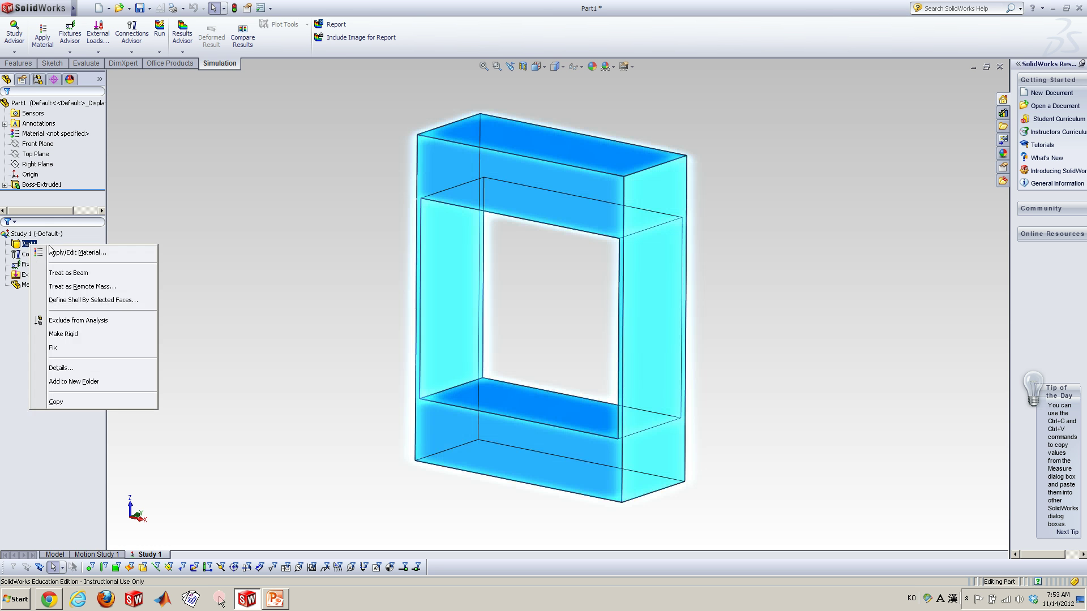
click(83, 255)
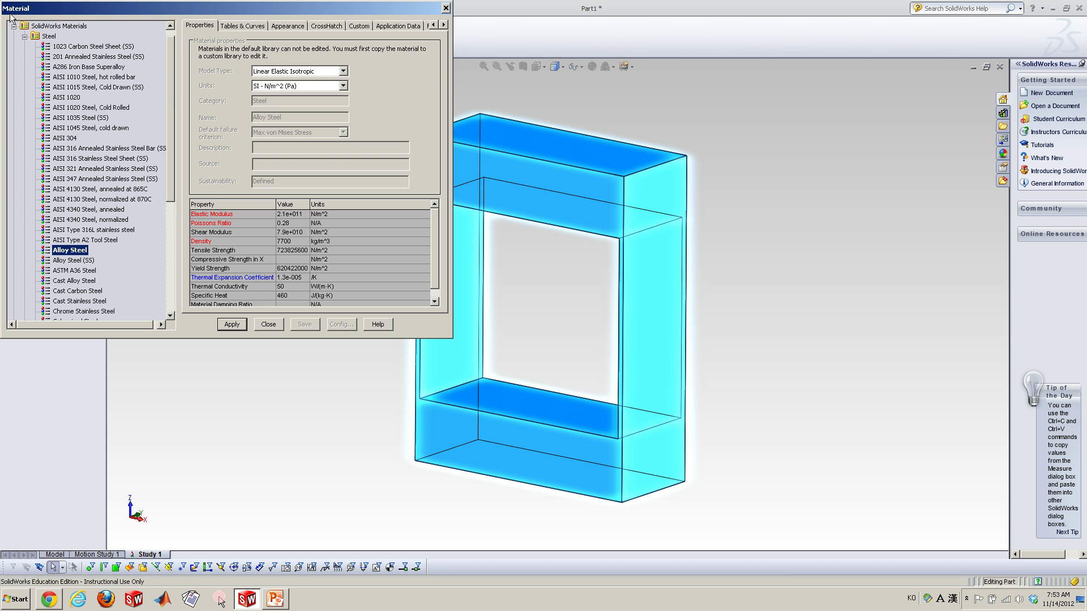
click(25, 36)
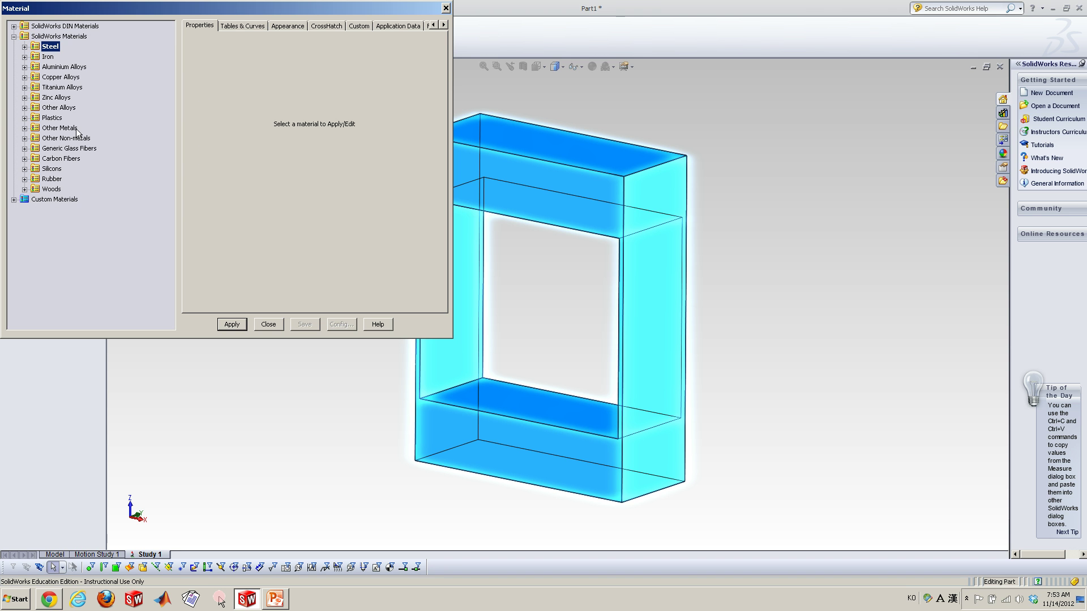
click(58, 67)
double_click(58, 68)
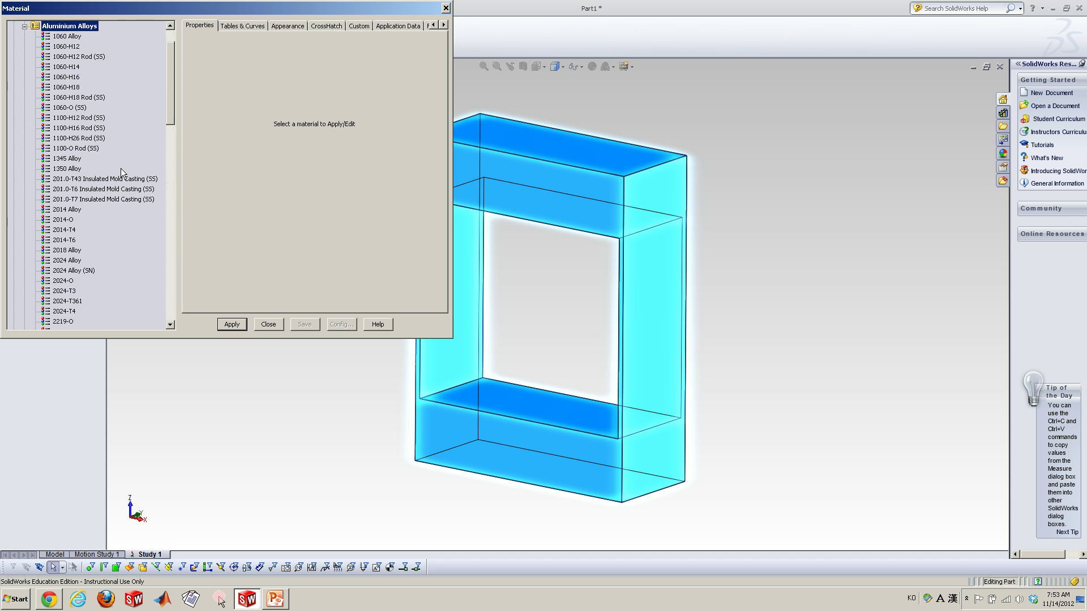
drag(167, 118, 171, 243)
click(85, 220)
click(232, 325)
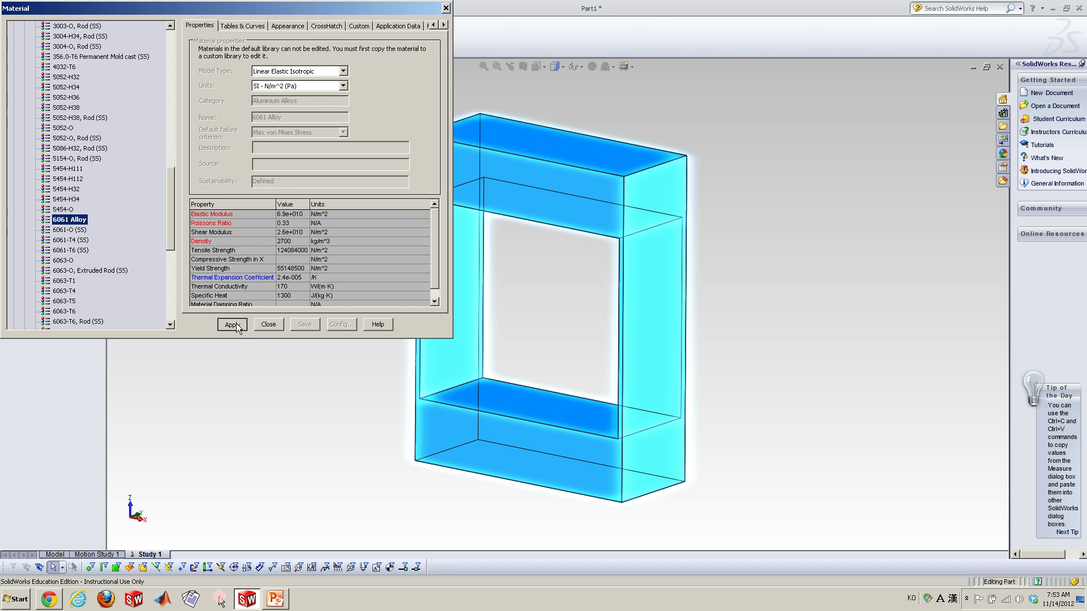
click(267, 325)
click(19, 244)
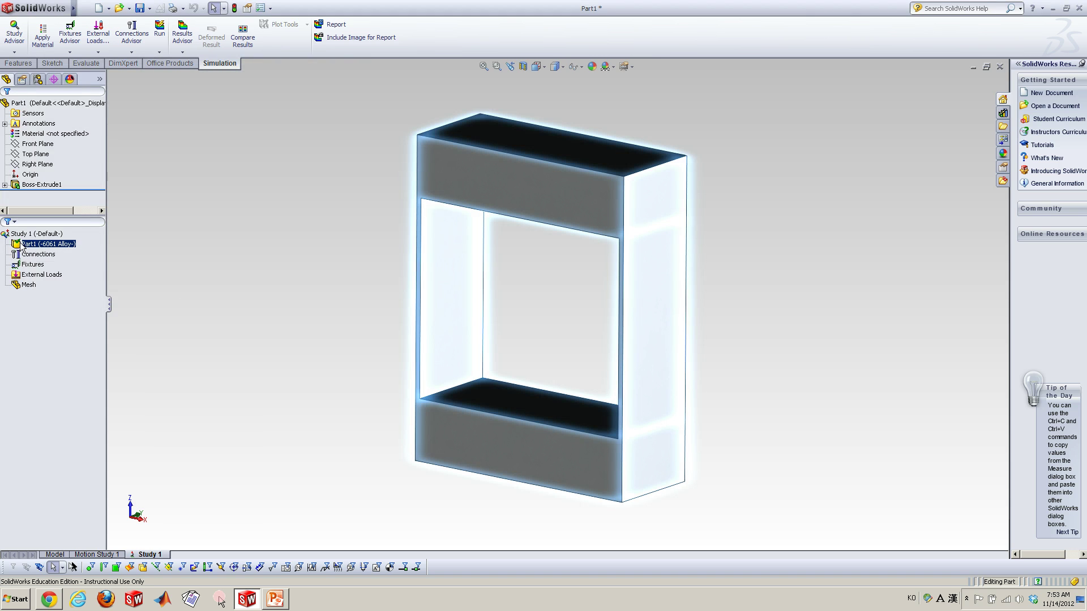
Step: Add a Fixed Geometry fixture on the frame's bottom face
click(33, 265)
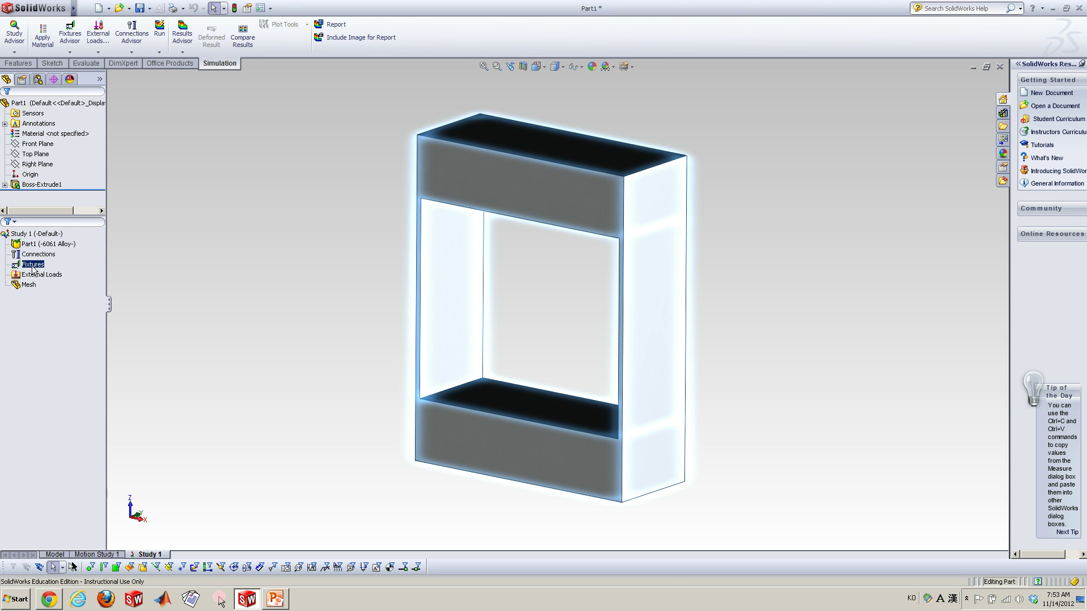
right_click(33, 267)
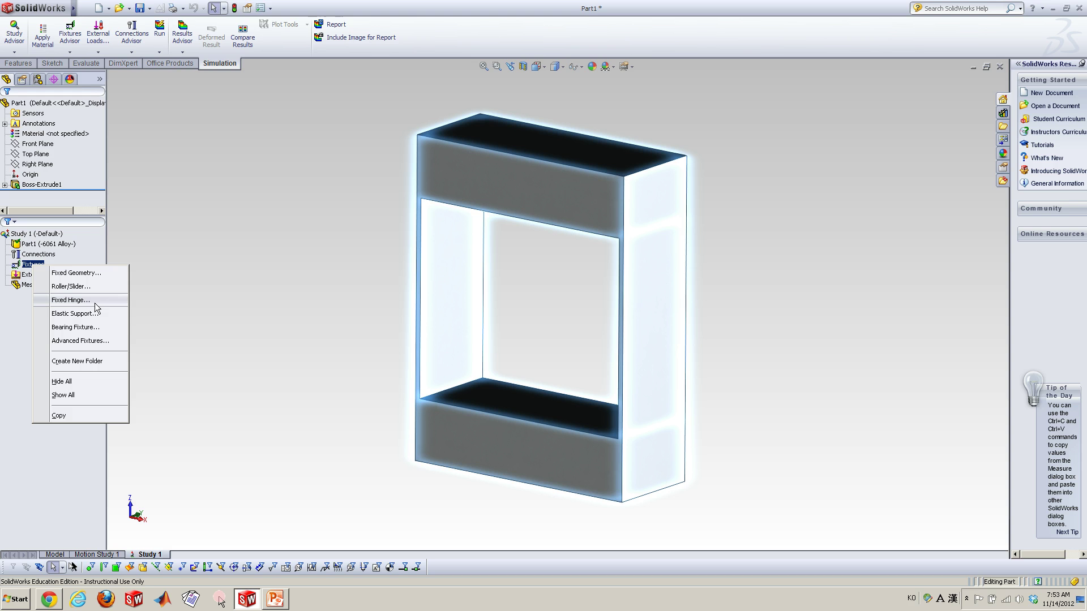
click(90, 273)
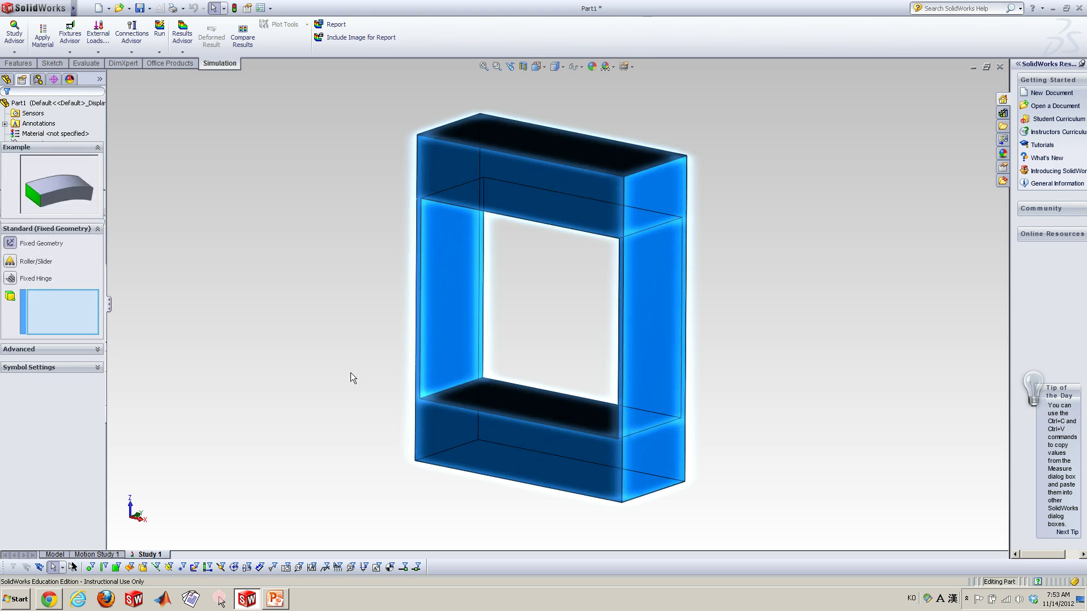
mouse_move(358, 251)
middle_down()
mouse_move(357, 221)
mouse_move(373, 266)
middle_up()
click(597, 451)
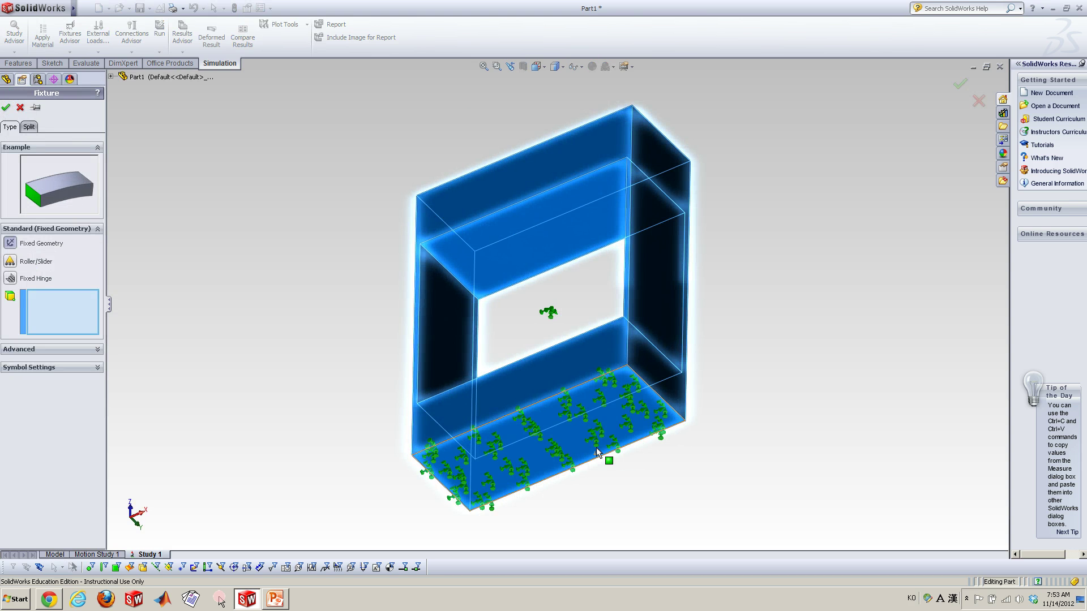
click(597, 451)
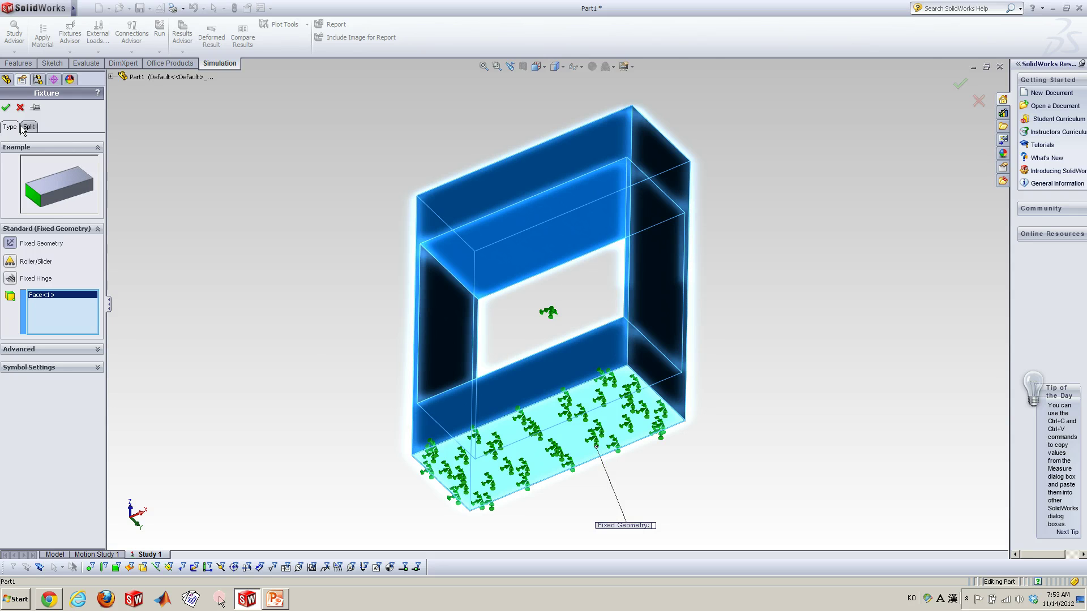
click(8, 107)
middle_drag(305, 178, 266, 284)
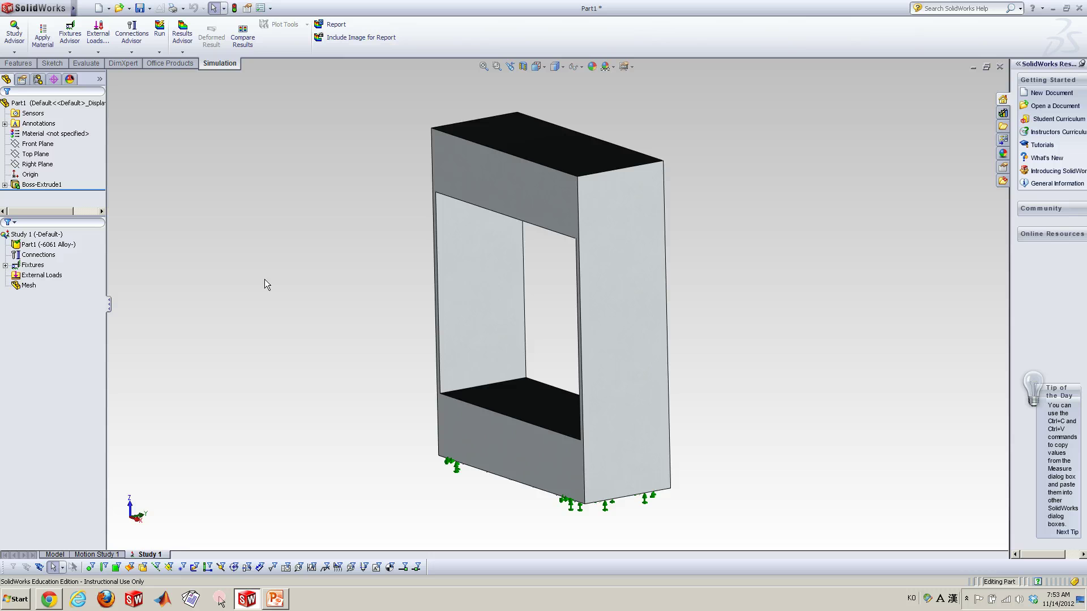
Step: Define a 1 N normal force on the frame's top face
right_click(63, 276)
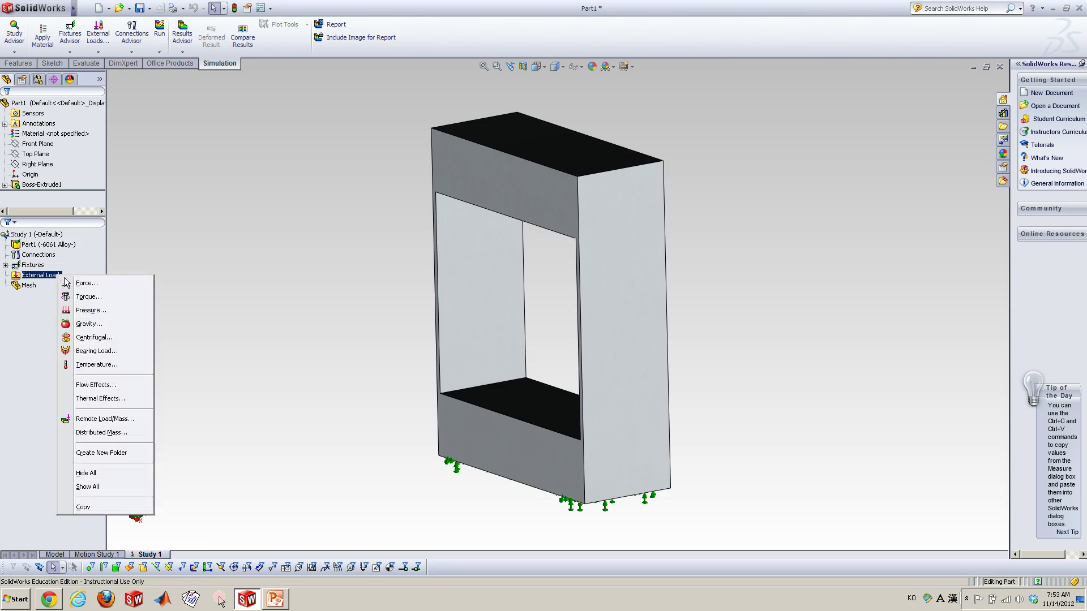
click(82, 283)
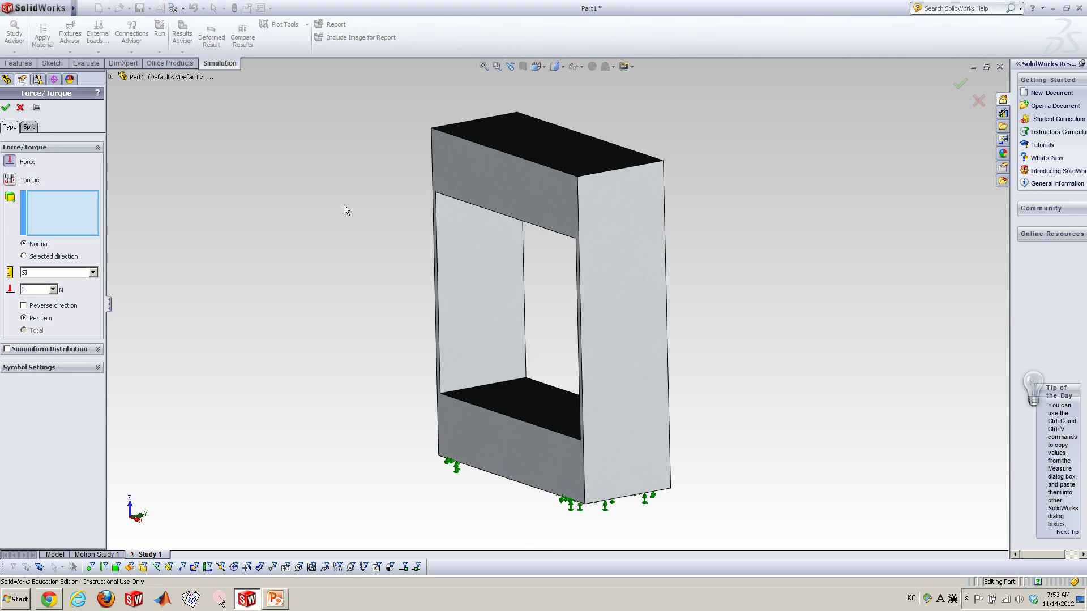
middle_drag(304, 219, 315, 242)
click(458, 283)
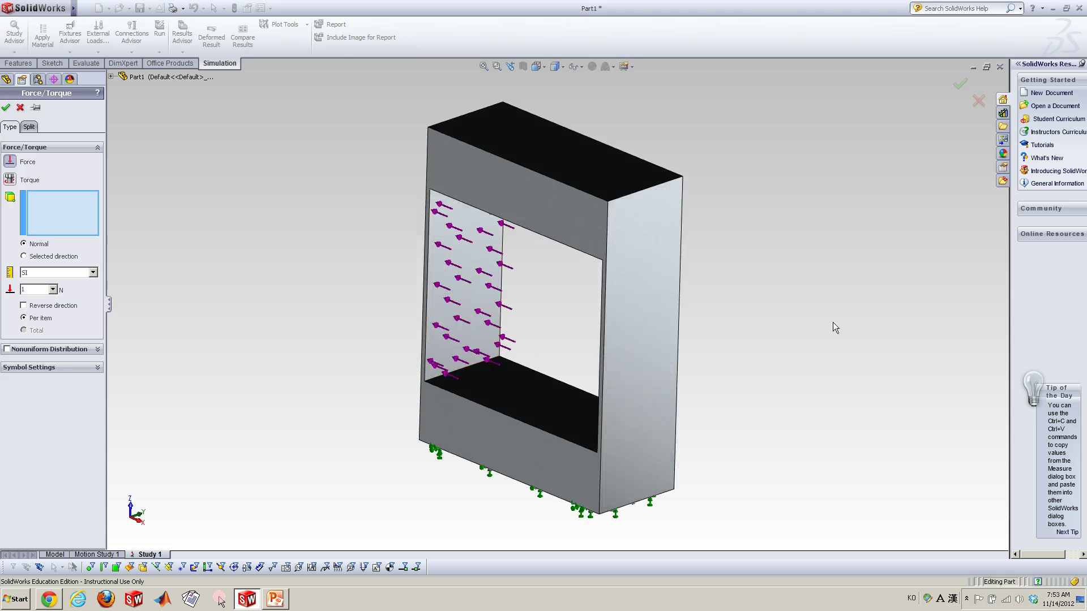
click(561, 161)
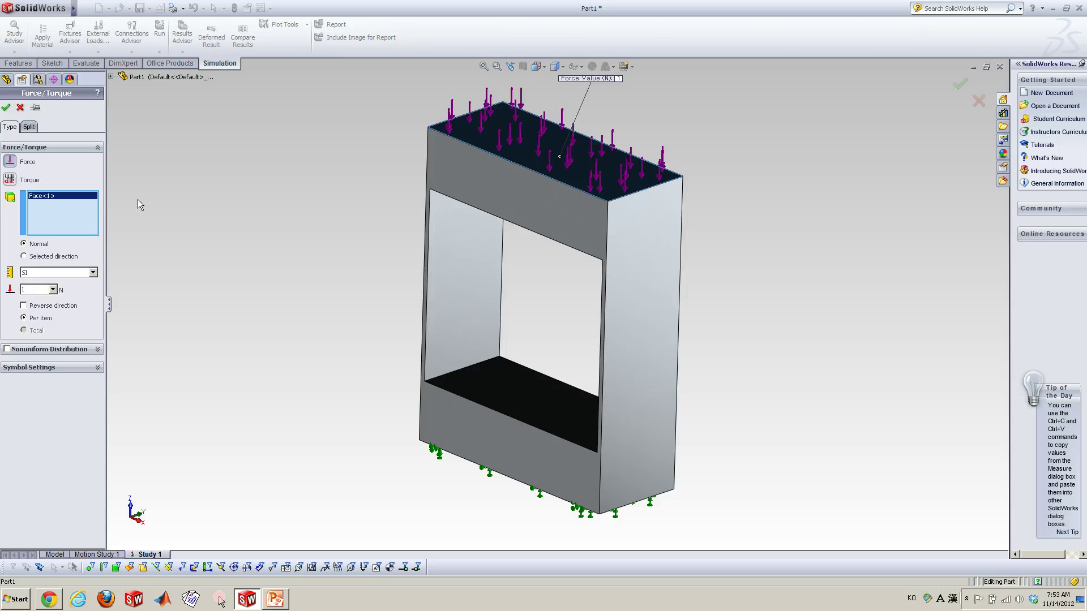
click(39, 290)
Step: Confirm the 1 N force and create a solid mesh at default density
click(6, 108)
right_click(28, 296)
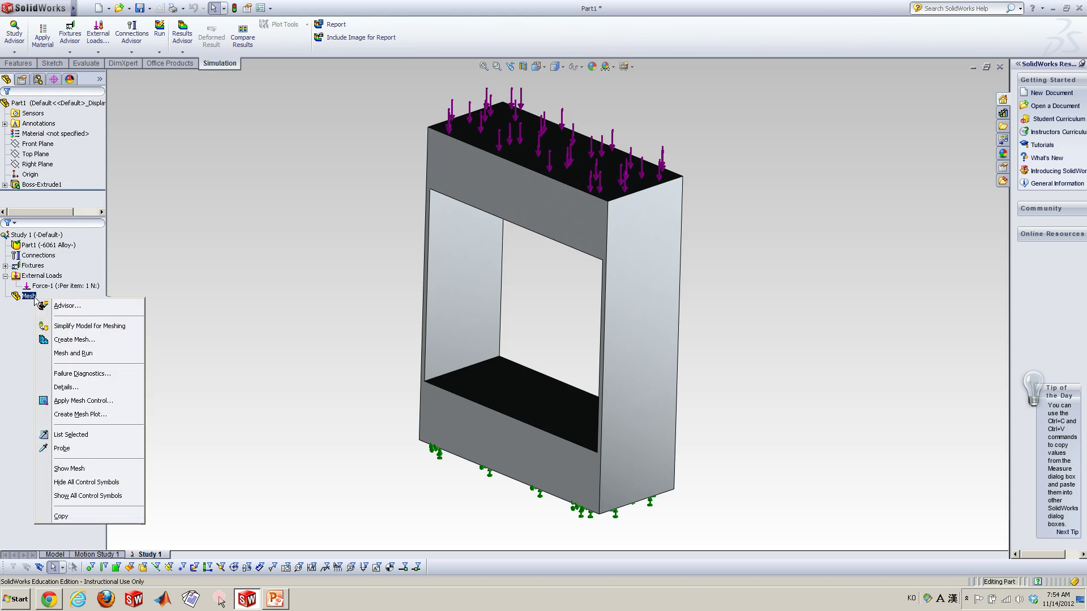
click(61, 339)
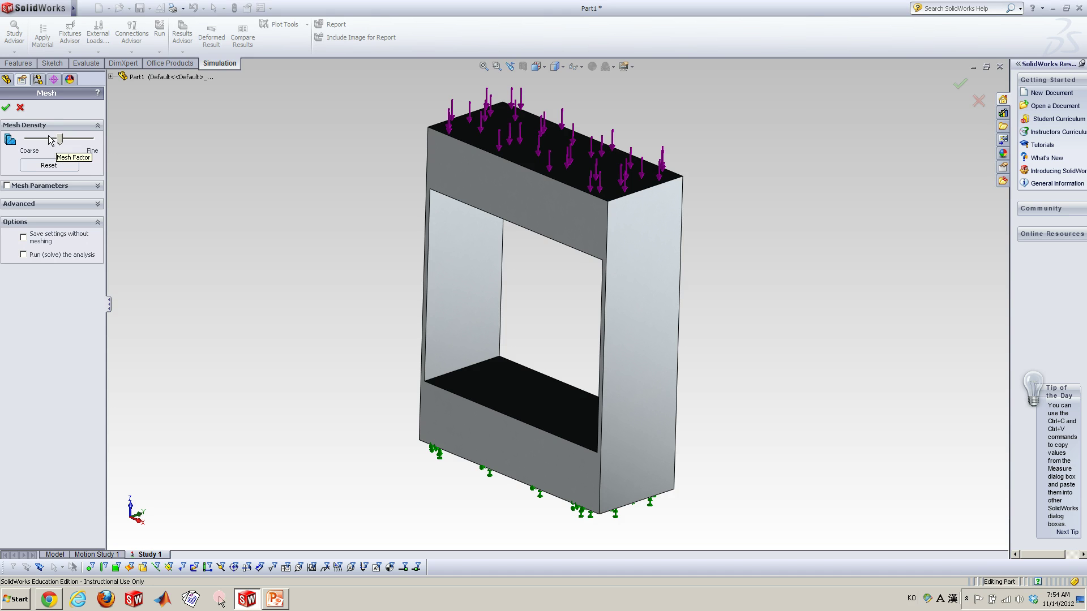
click(6, 107)
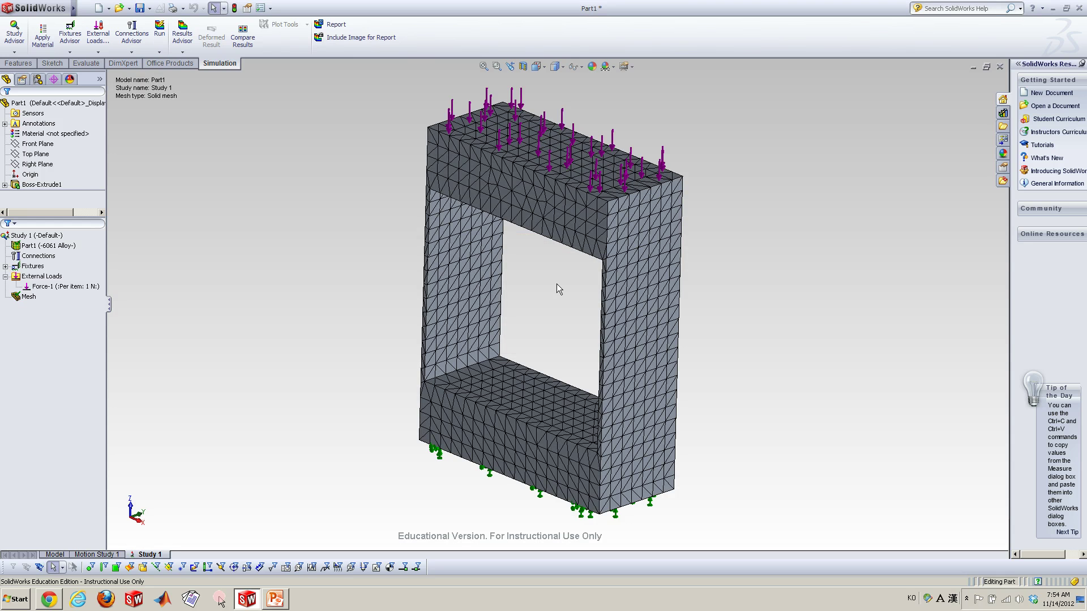
middle_drag(556, 283, 556, 284)
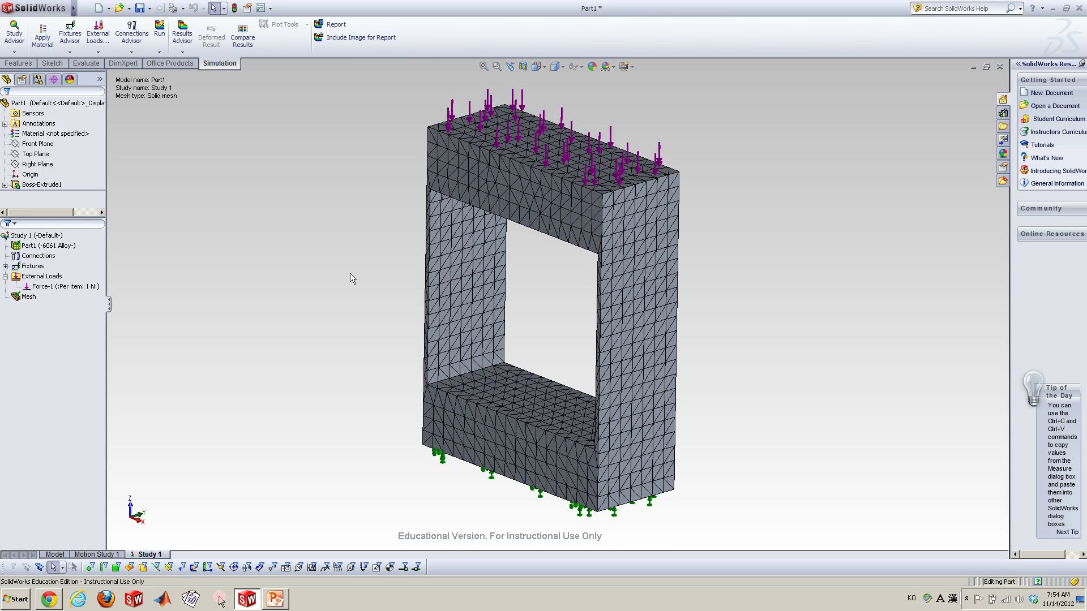
Step: Run Study 1 and orbit the first-mode buckling displacement plot to a near-front view
right_click(51, 236)
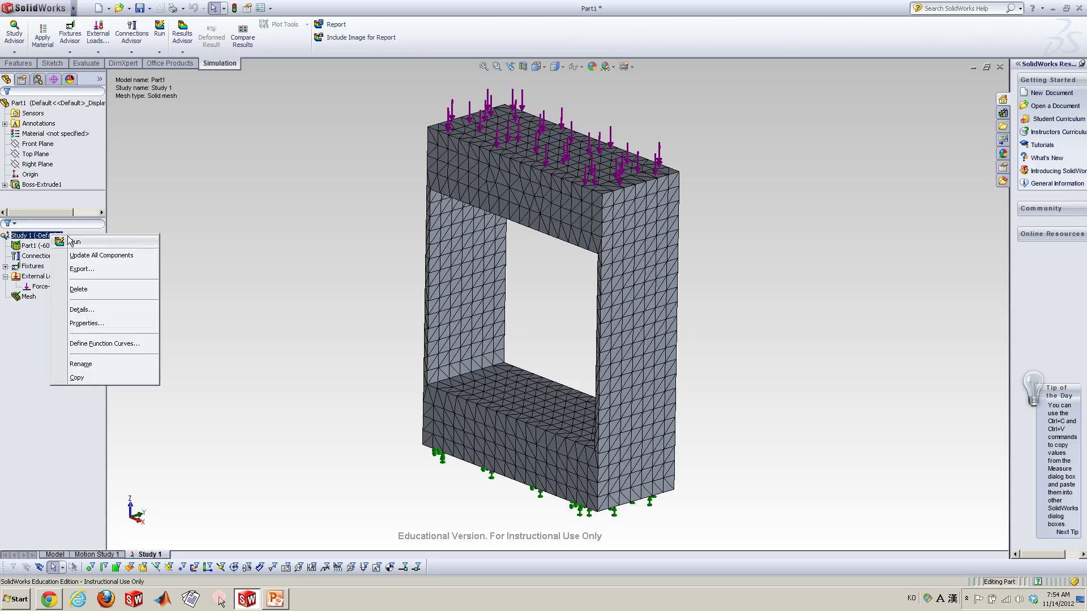
click(75, 242)
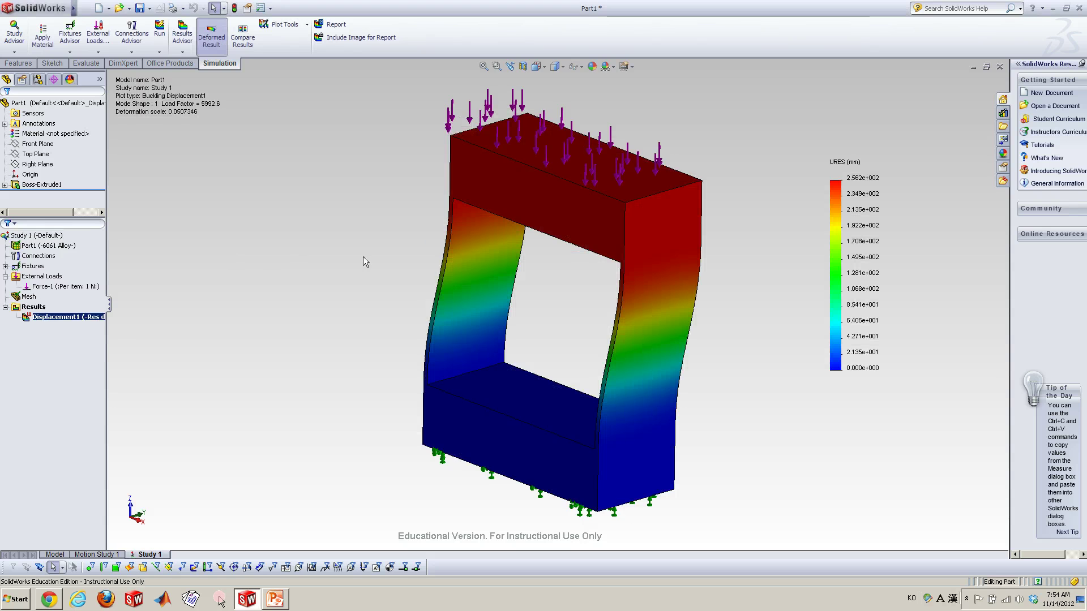
middle_drag(364, 261, 460, 240)
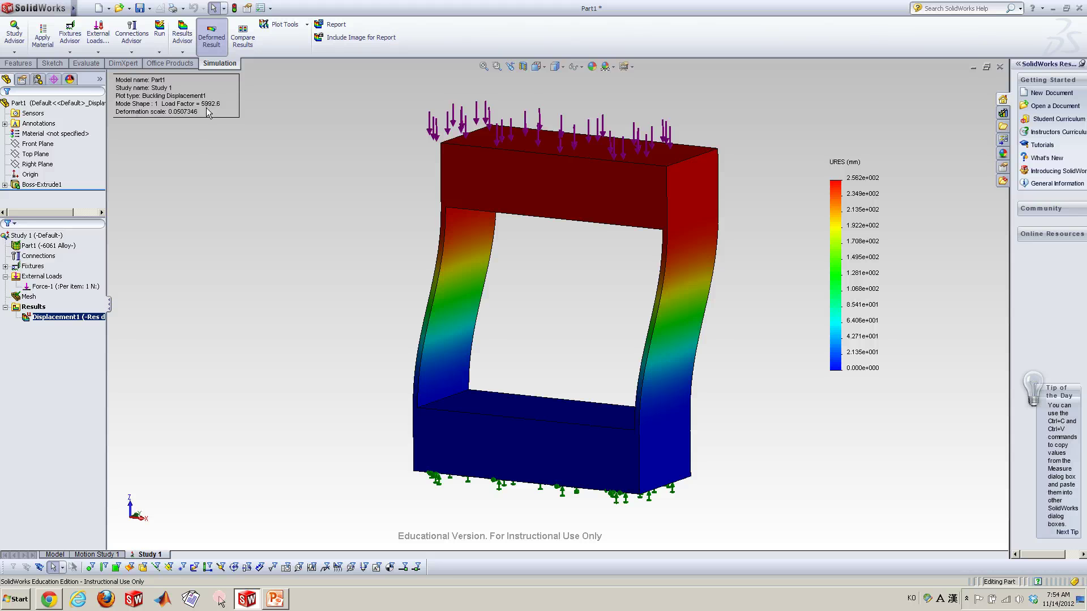
click(275, 599)
Step: Move the PowerPoint formula slide up-left over the SolidWorks results
drag(658, 145, 464, 77)
click(660, 216)
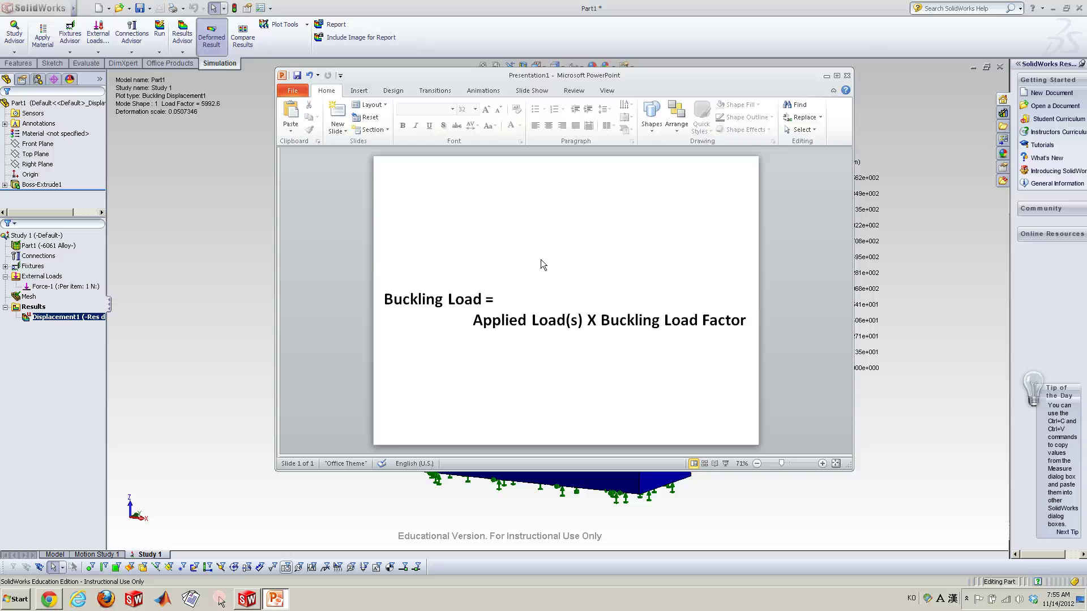
Step: Minimize PowerPoint and rotate the buckling mode plot slightly
click(925, 120)
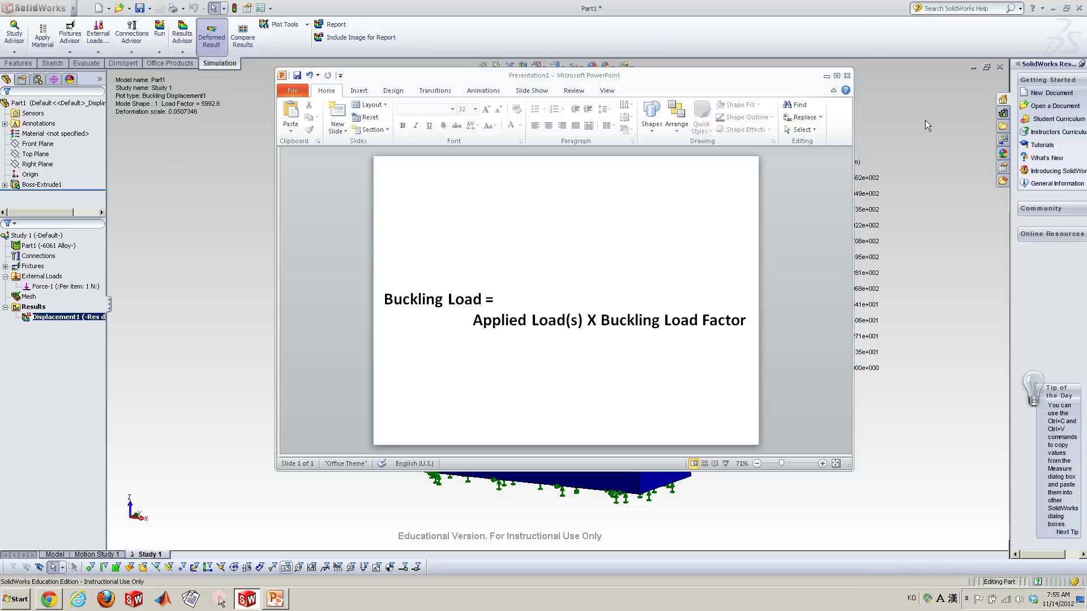
click(827, 75)
middle_drag(602, 280, 569, 269)
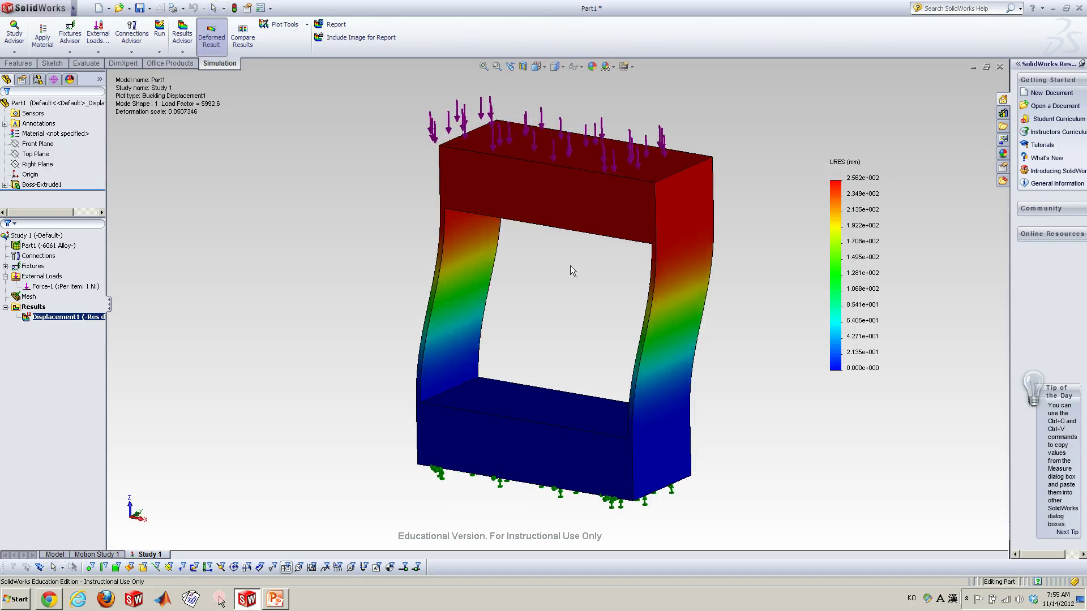